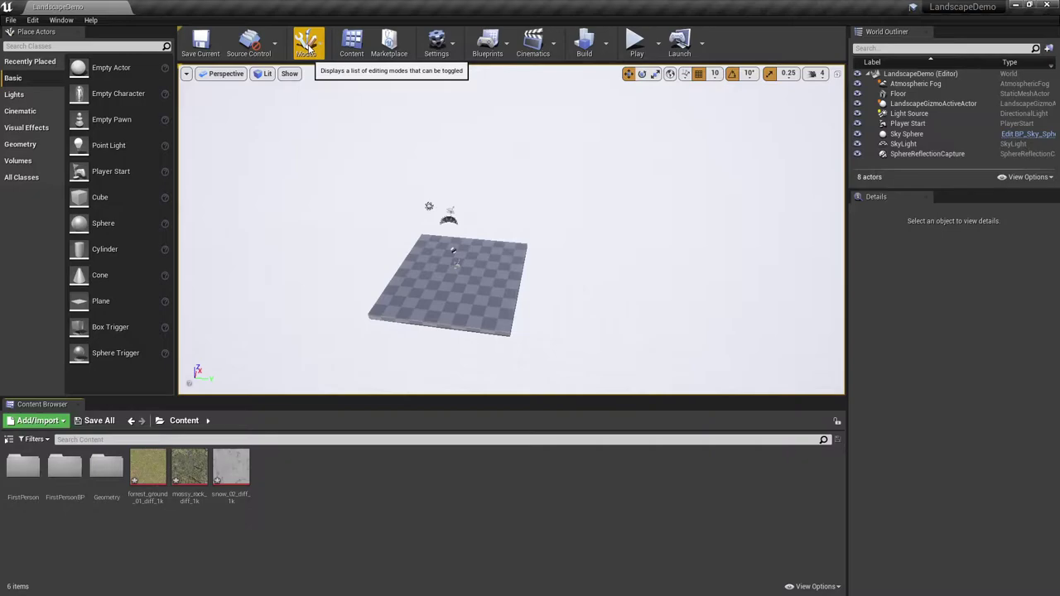
Open the Editor Modes dropdown in the LandscapeDemo level
left_click(307, 50)
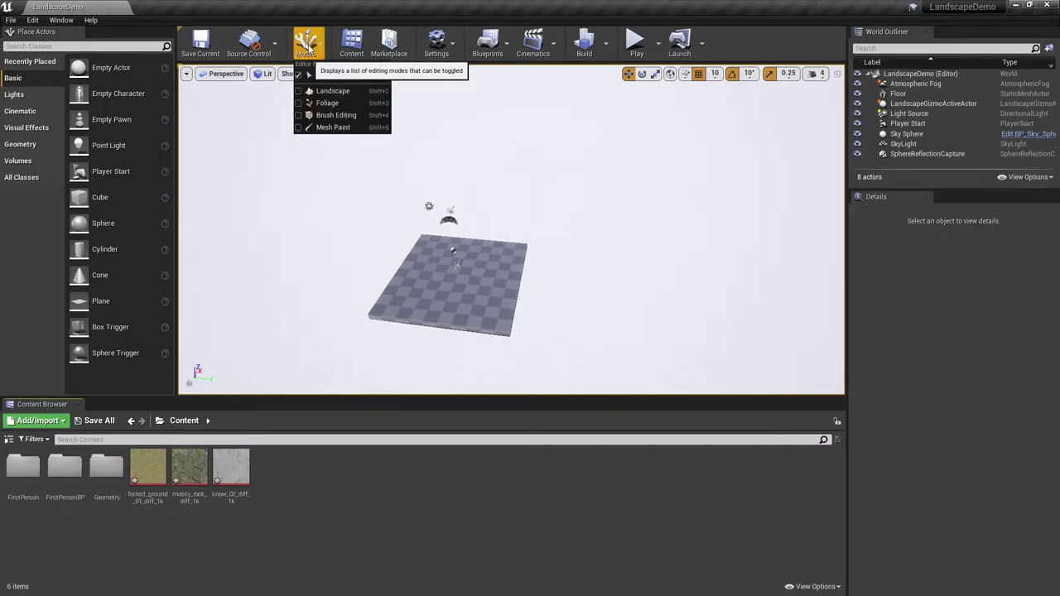
Enter Landscape mode and keep 15x15 Quads as the new landscape's section size
left_click(335, 92)
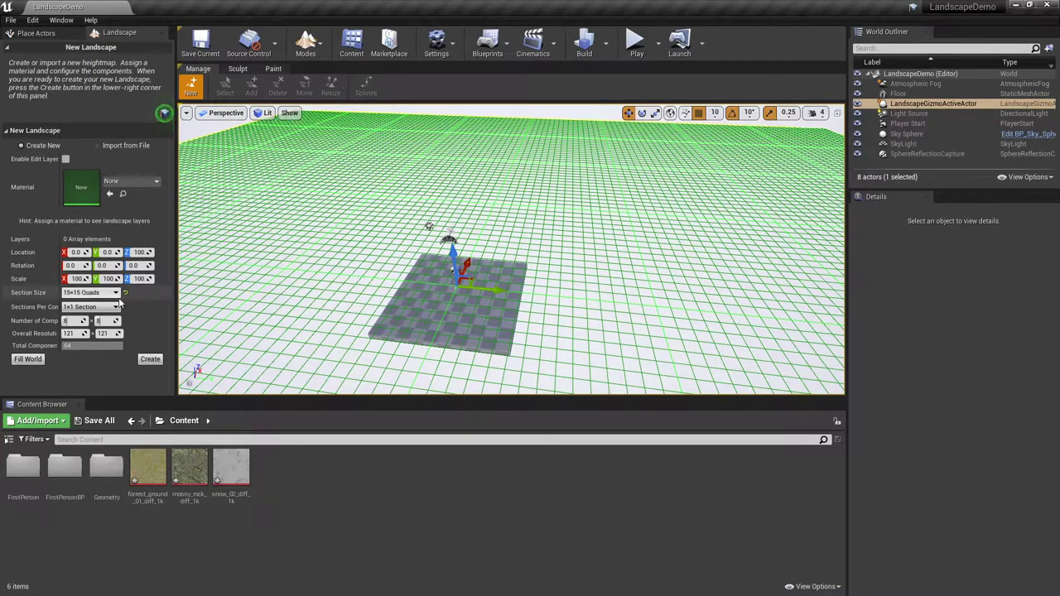
left_click(91, 292)
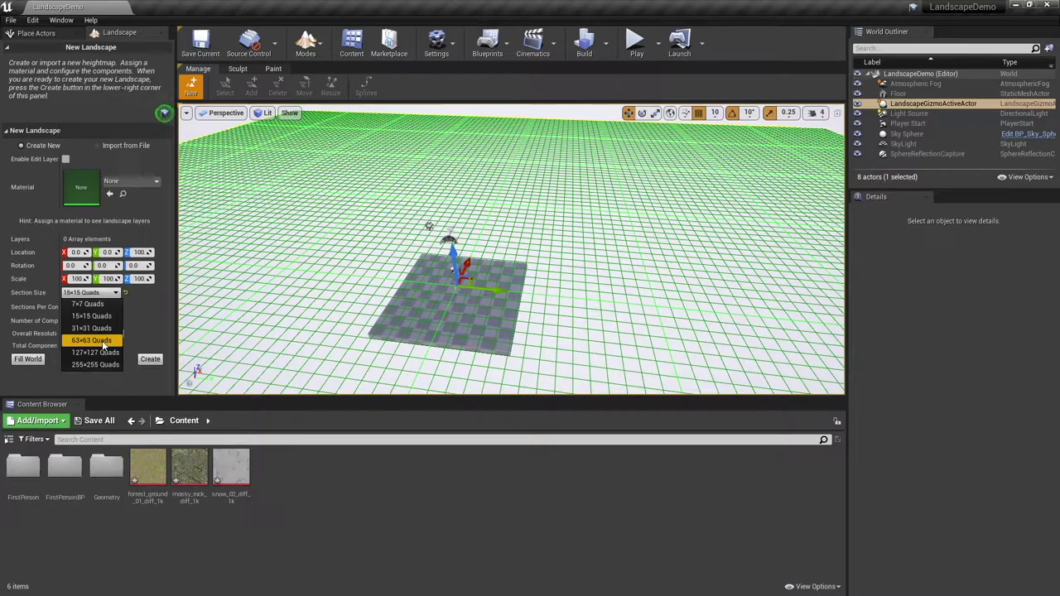
left_click(101, 318)
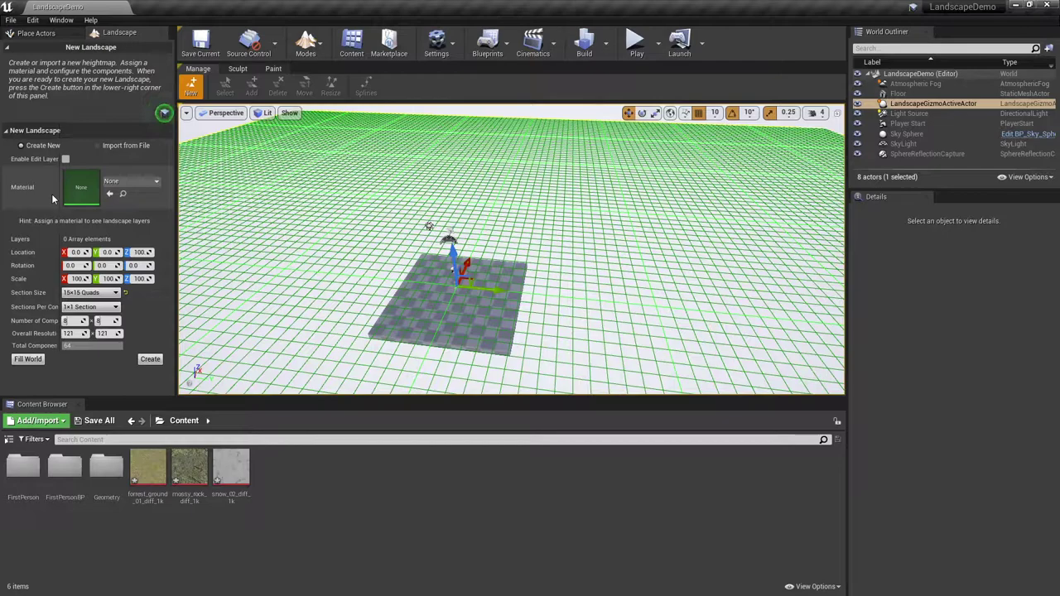
Create Landscape1 and return to Select mode
left_click(150, 360)
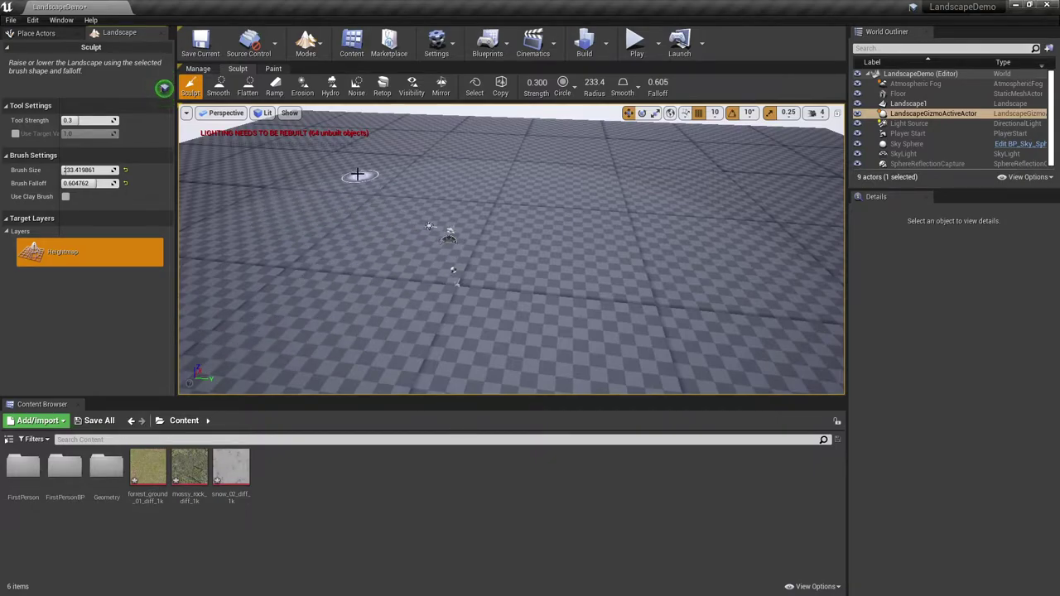
left_click(307, 65)
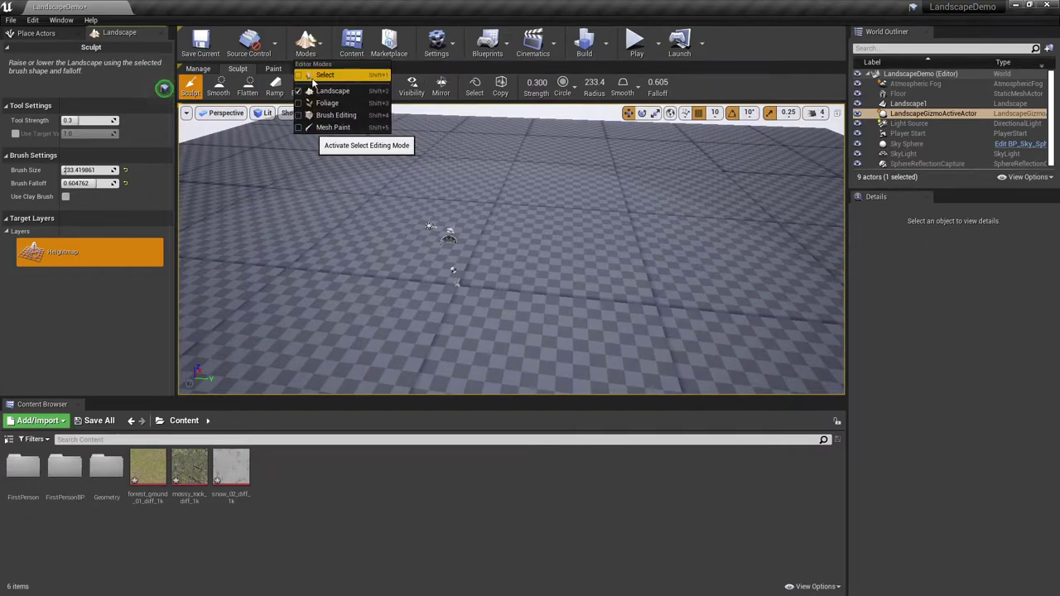
left_click(314, 76)
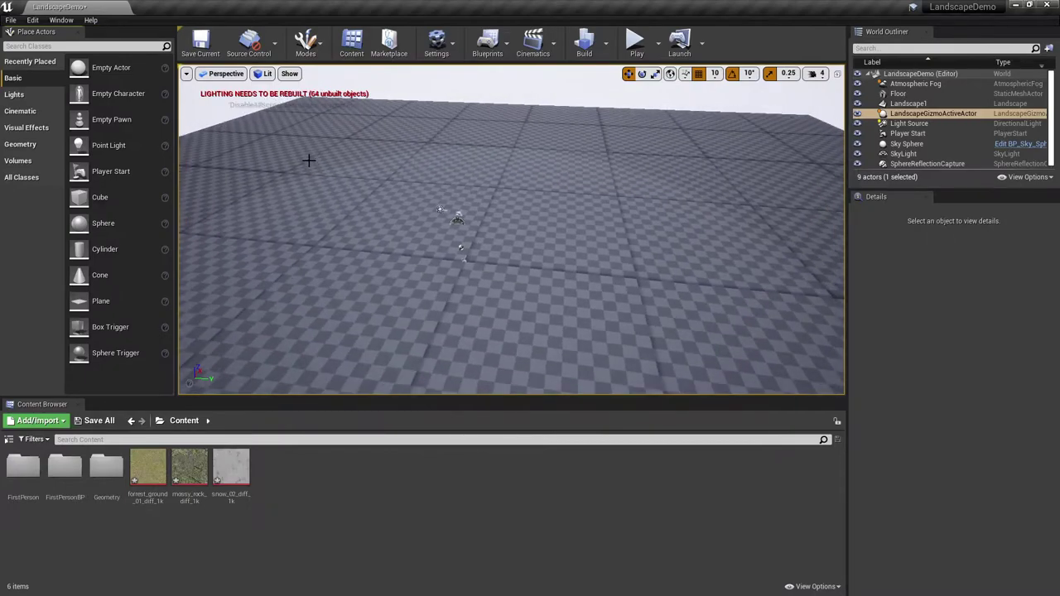
Select Landscape1 and zoom out to see its near corner
left_click(335, 181)
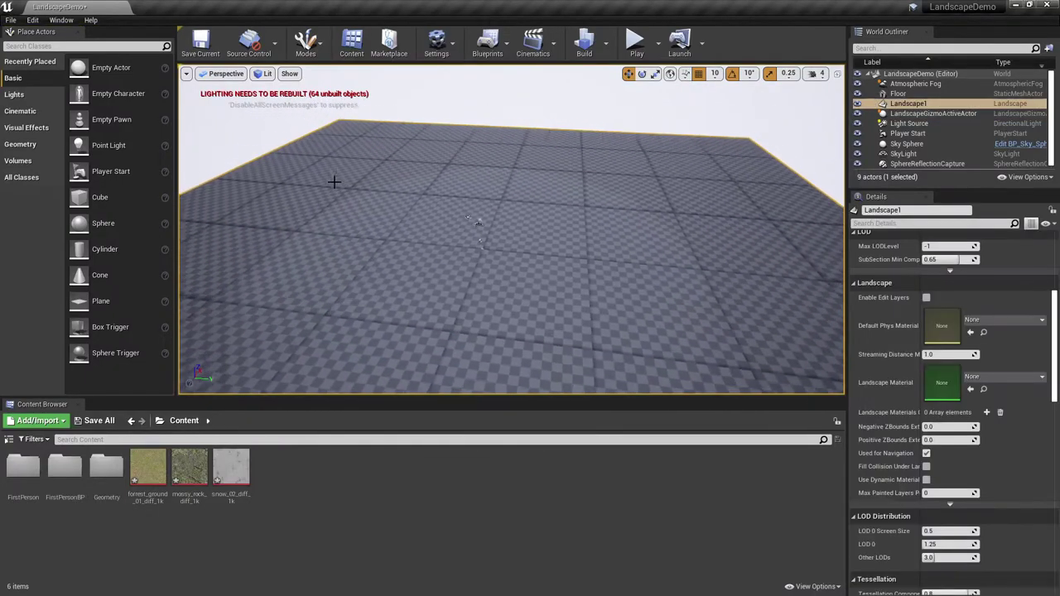
scroll(333, 182, "down", 6)
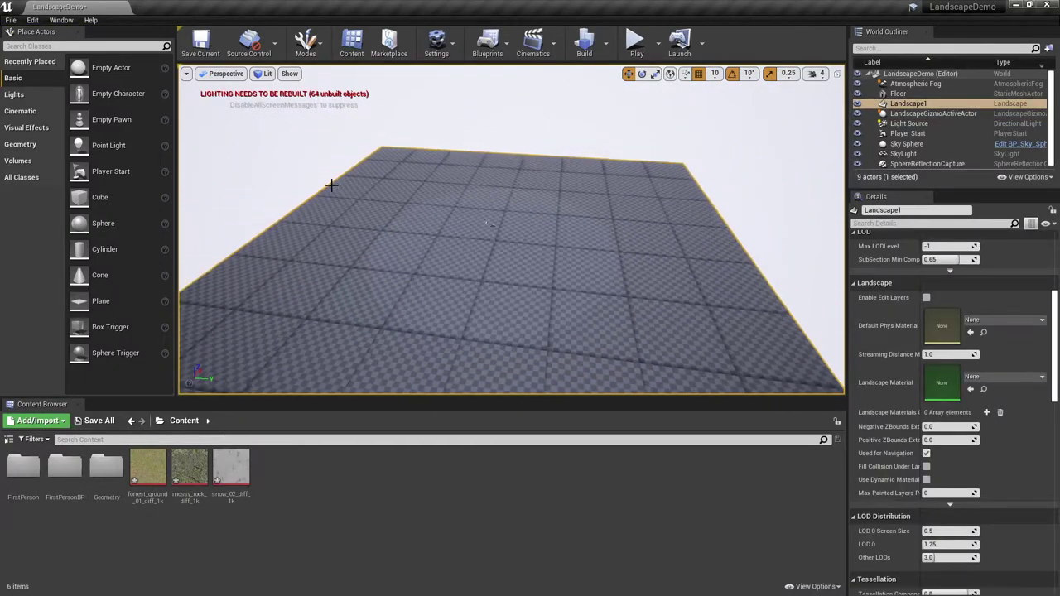
scroll(331, 185, "down", 5)
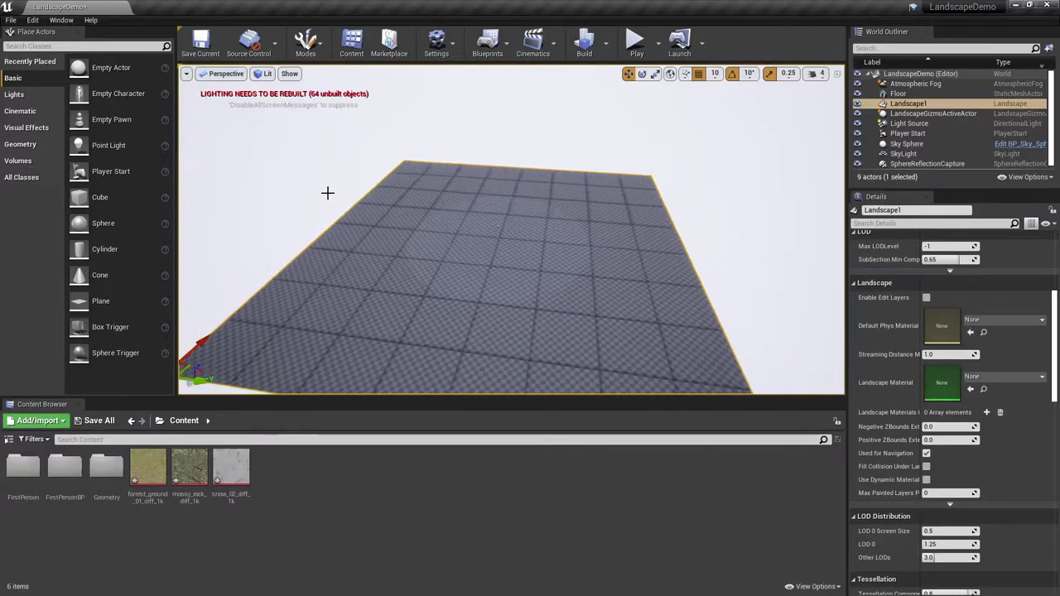
mouse_move(384, 170)
right_mouse_down()
mouse_move(384, 199)
mouse_move(384, 177)
right_mouse_up()
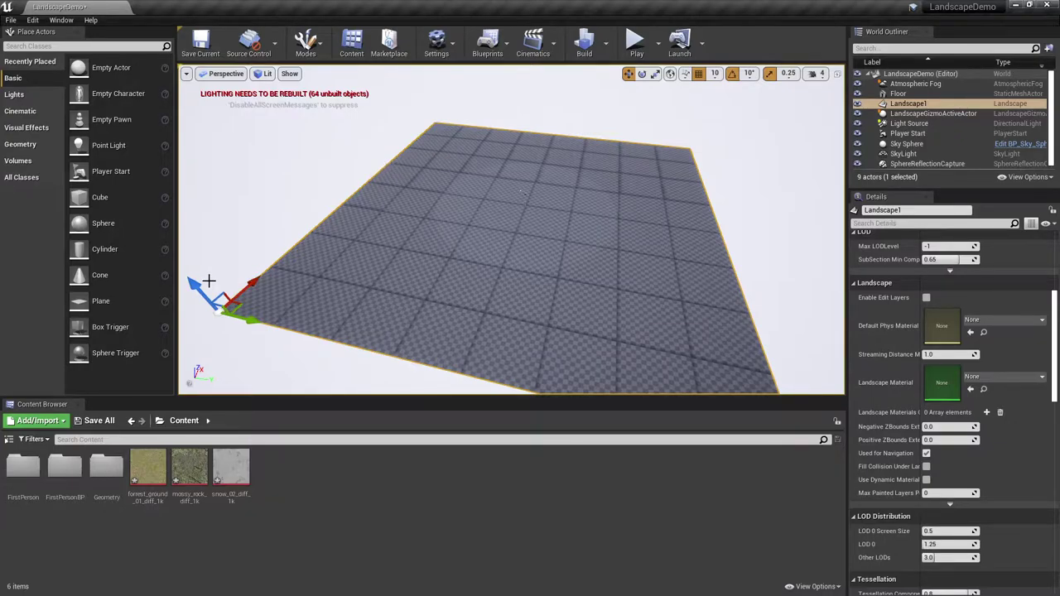
Lower Landscape1 with the move gizmo so the original floor slab shows above it
key("e")
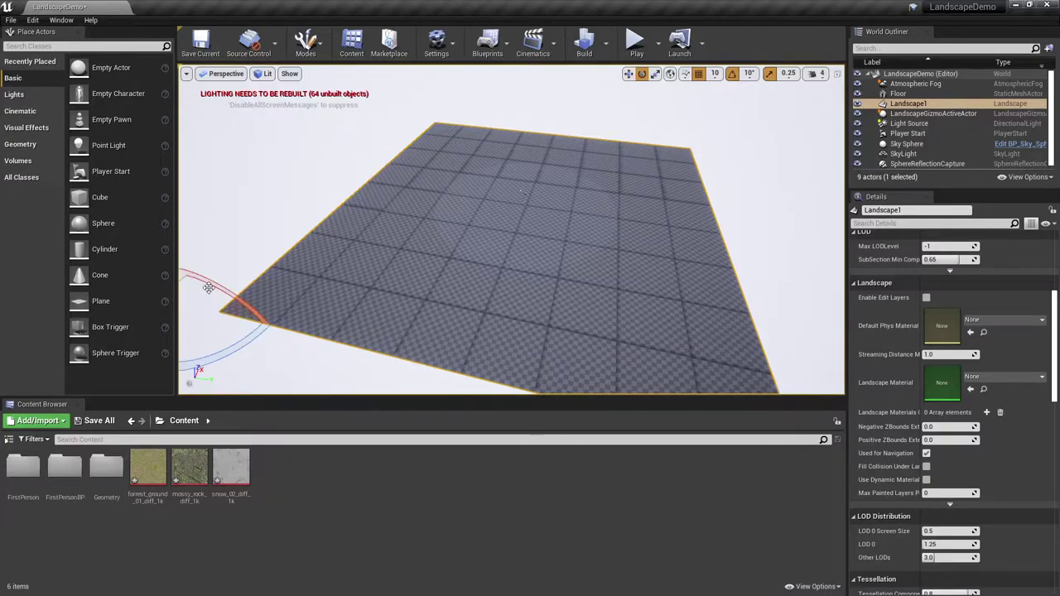
key("r")
key("e")
key("w")
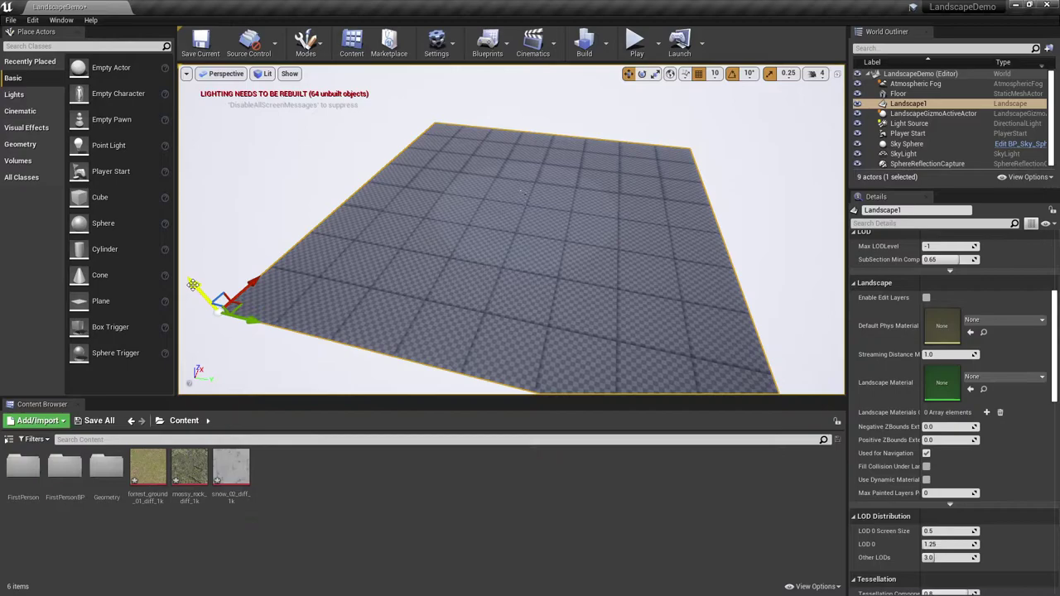
right_click_drag(522, 192, 522, 193)
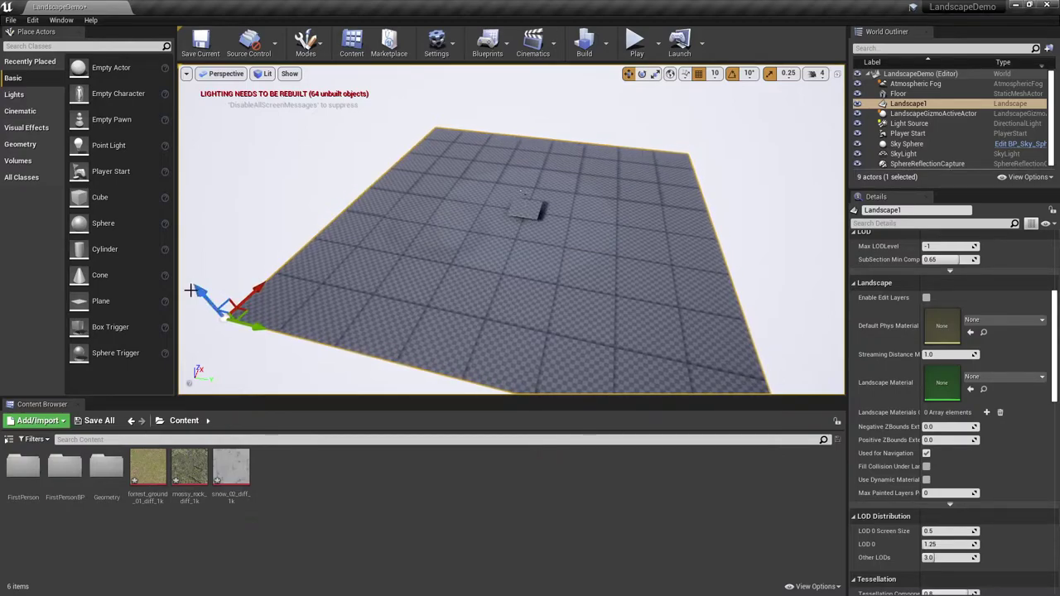
right_click_drag(539, 213, 477, 174)
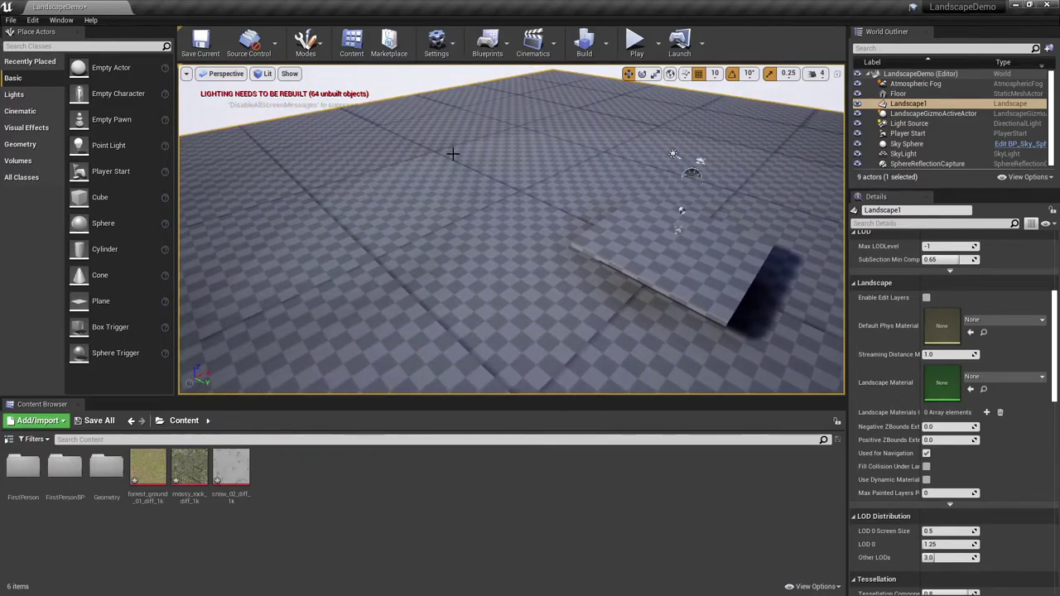
Switch back to Landscape mode and ready the Sculpt tool on the heightmap
left_click(306, 41)
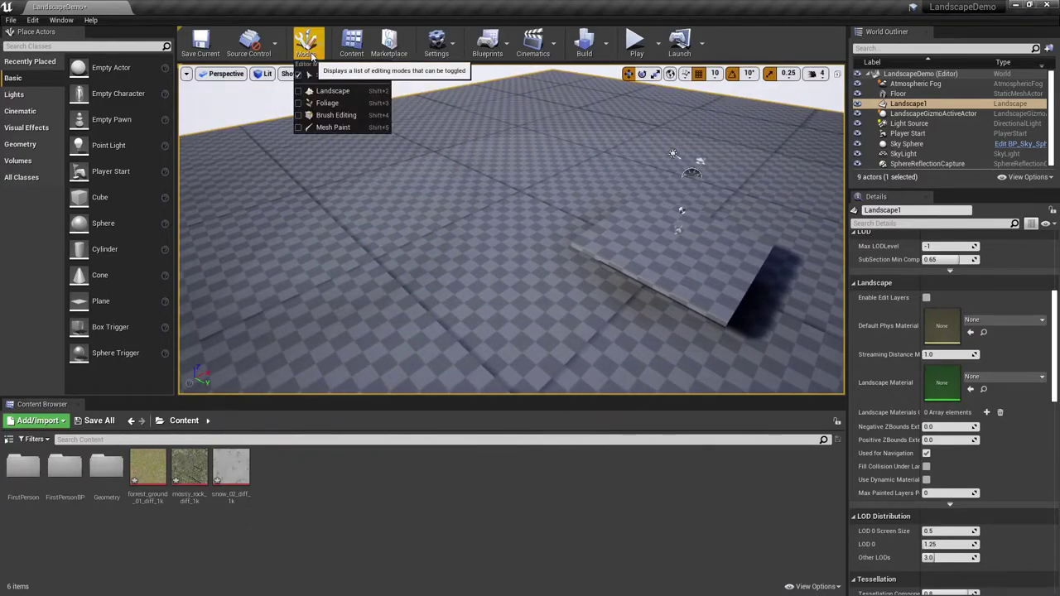
left_click(331, 90)
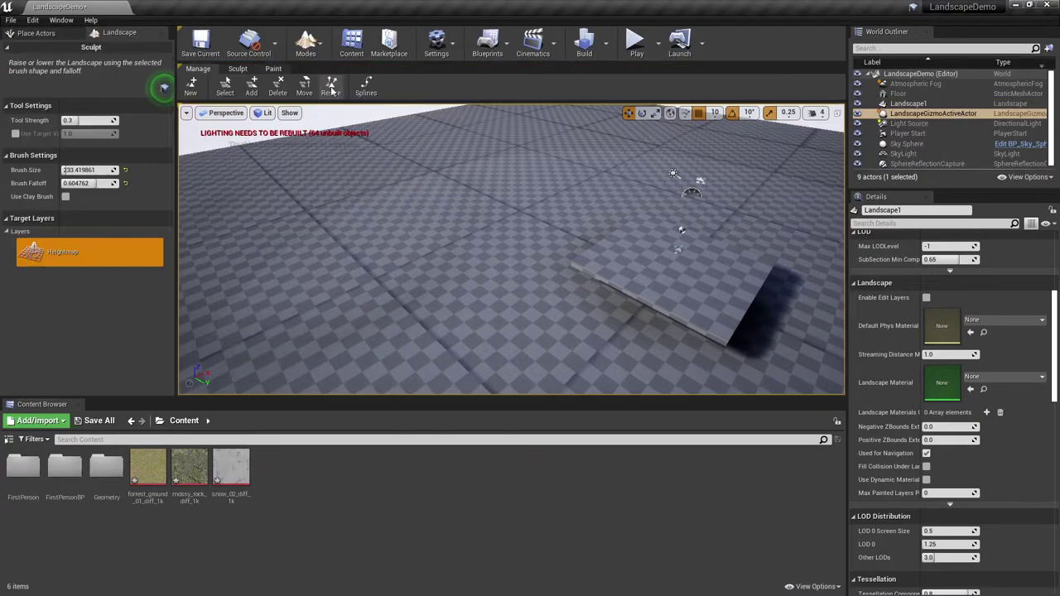
left_click(237, 69)
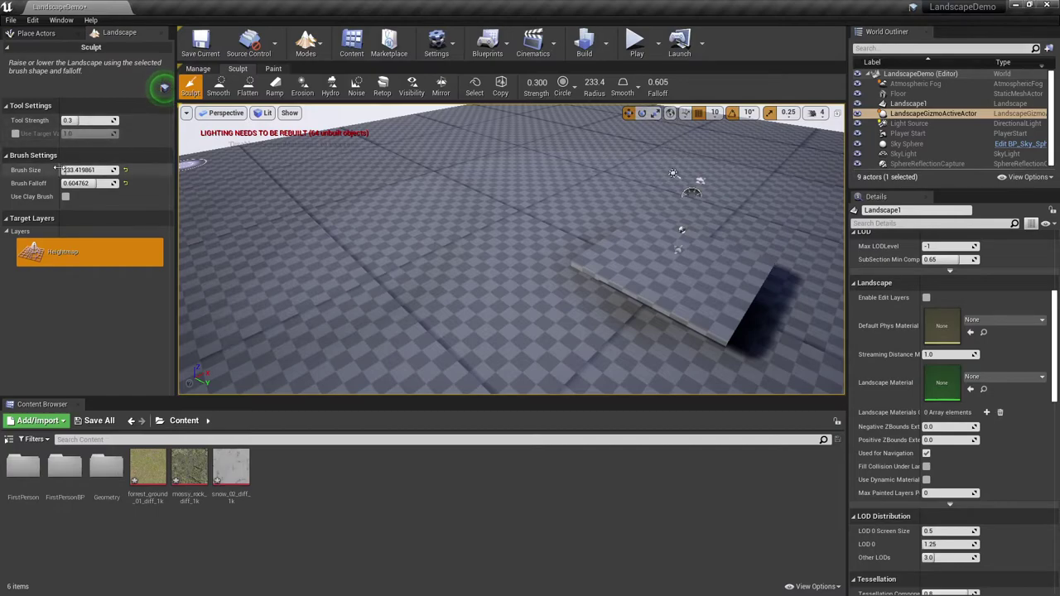
Enlarge the brush to about 732 and sculpt a long hill across Landscape1
mouse_move(66, 170)
left_mouse_down()
mouse_move(140, 170)
mouse_move(78, 183)
left_mouse_up()
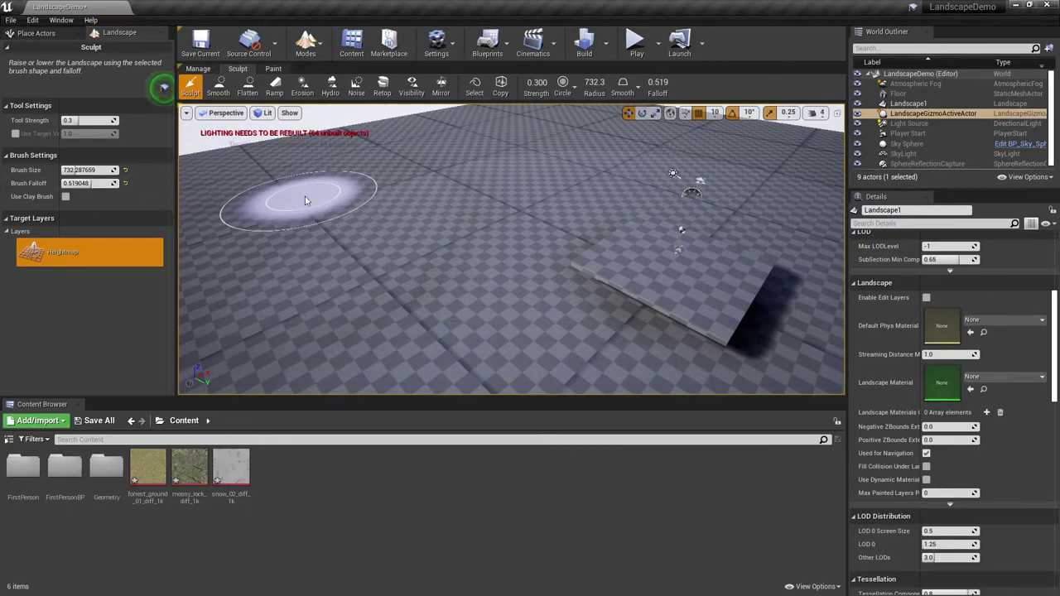
mouse_move(304, 196)
left_mouse_down()
mouse_move(371, 160)
mouse_move(234, 223)
mouse_move(232, 245)
mouse_move(457, 183)
mouse_move(520, 154)
mouse_move(411, 203)
mouse_move(368, 247)
mouse_move(353, 246)
mouse_move(426, 231)
mouse_move(337, 259)
mouse_move(309, 280)
mouse_move(514, 206)
mouse_move(447, 212)
mouse_move(440, 237)
mouse_move(307, 222)
left_mouse_up()
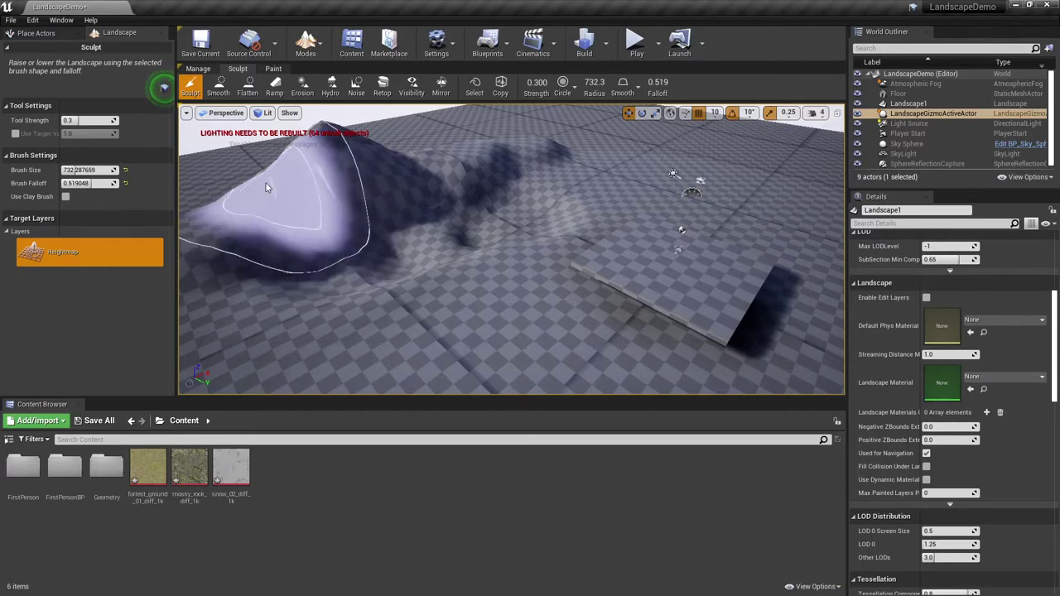
Smooth the ridge crest and left hill into a rounded mound, then erode it (threshold 64, 28 iterations)
left_click(247, 88)
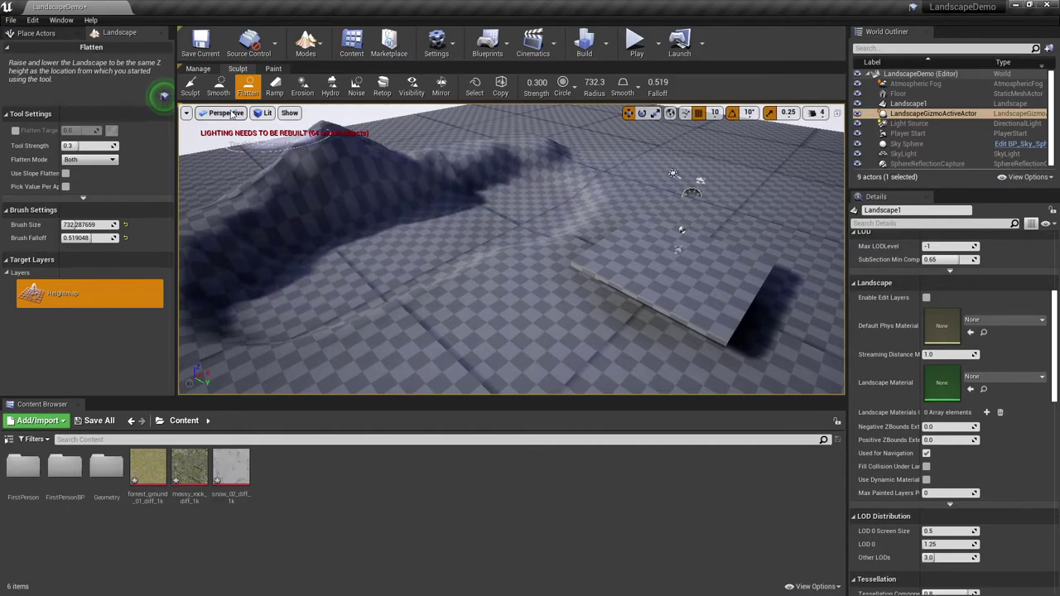
left_click(218, 86)
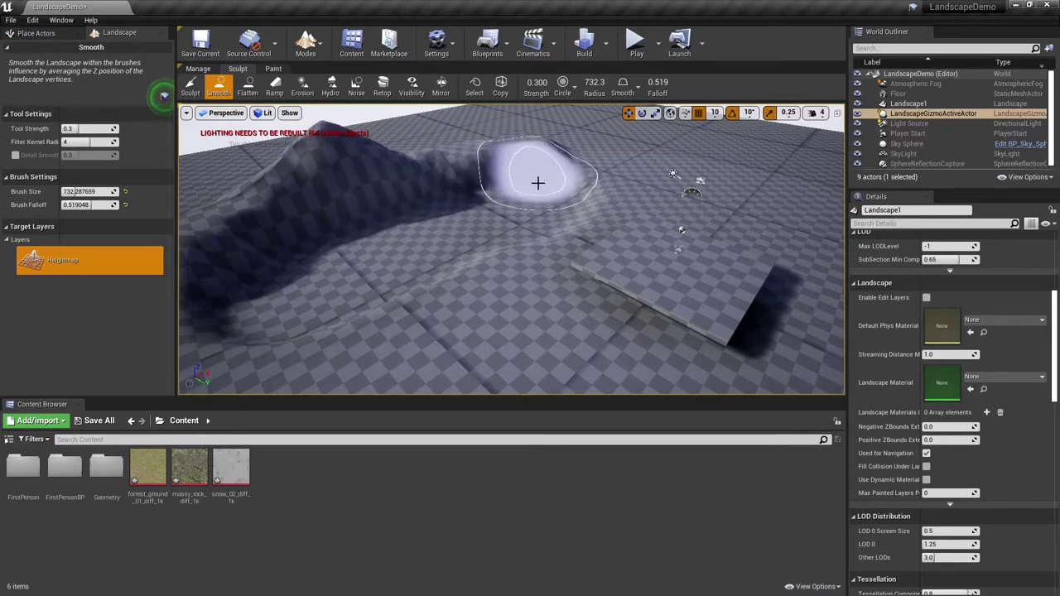
mouse_move(471, 183)
left_mouse_down()
mouse_move(331, 197)
mouse_move(238, 243)
mouse_move(227, 274)
mouse_move(254, 348)
mouse_move(353, 328)
mouse_move(450, 279)
mouse_move(450, 248)
mouse_move(559, 225)
left_mouse_up()
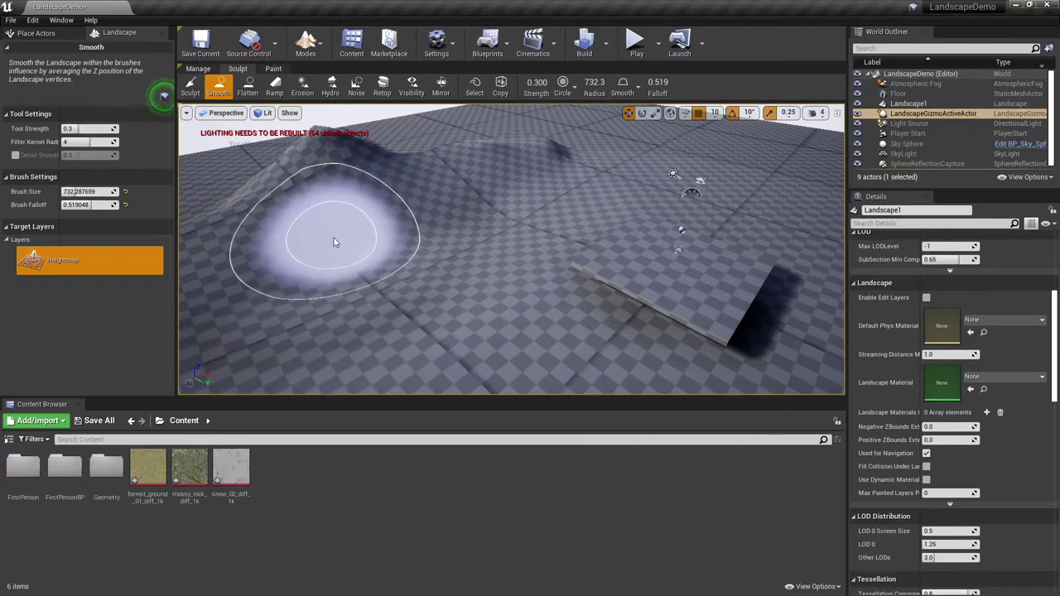
mouse_move(332, 241)
left_mouse_down()
mouse_move(311, 198)
mouse_move(332, 165)
mouse_move(508, 160)
mouse_move(304, 215)
mouse_move(253, 237)
mouse_move(263, 244)
left_mouse_up()
left_click(302, 92)
right_click_drag(263, 244, 218, 243)
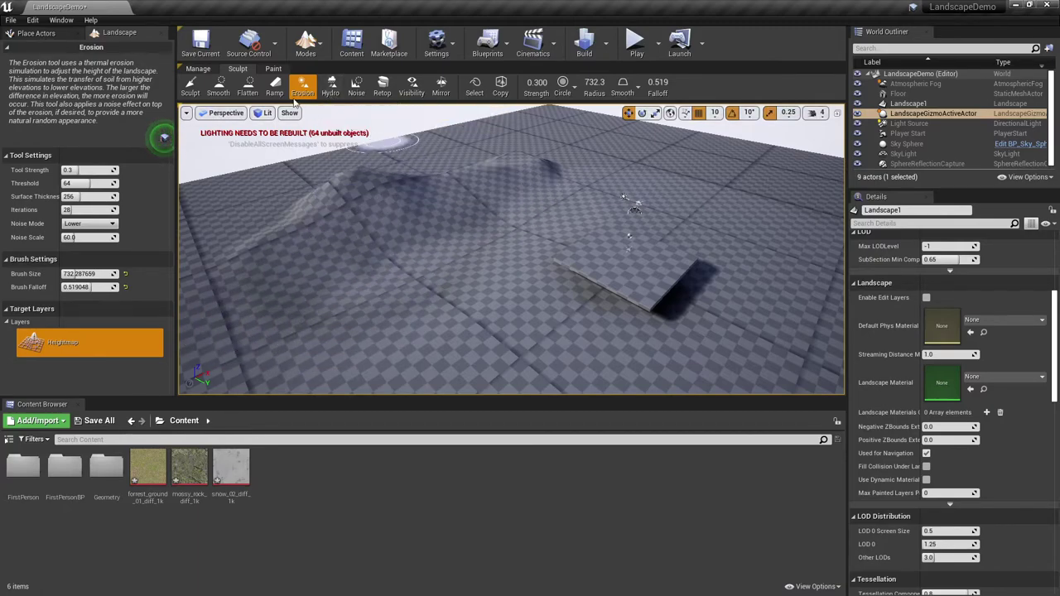
Sculpt a large new hill near the centre and reshape it with Hydro Erosion (rain 128)
left_click(189, 84)
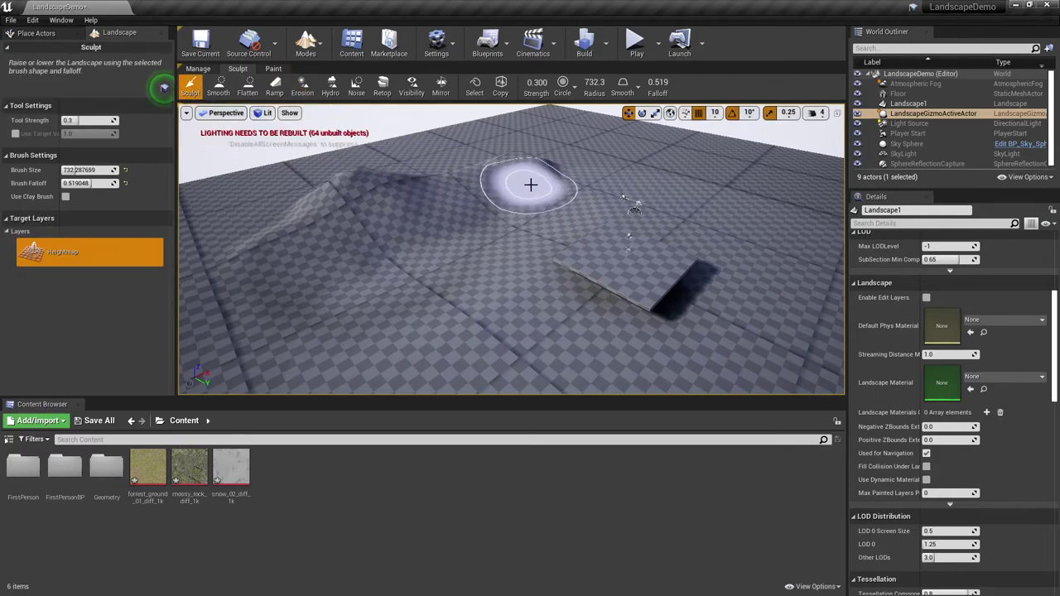
mouse_move(563, 176)
left_mouse_down()
mouse_move(506, 157)
mouse_move(531, 157)
left_mouse_up()
left_click(330, 86)
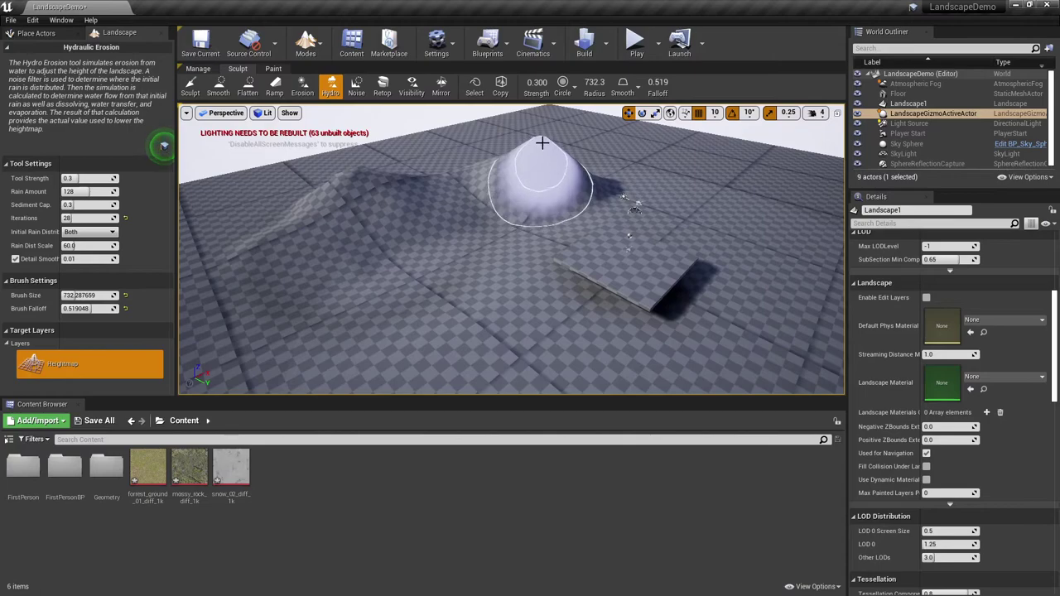
mouse_move(519, 153)
left_mouse_down()
mouse_move(626, 179)
mouse_move(525, 218)
left_mouse_up()
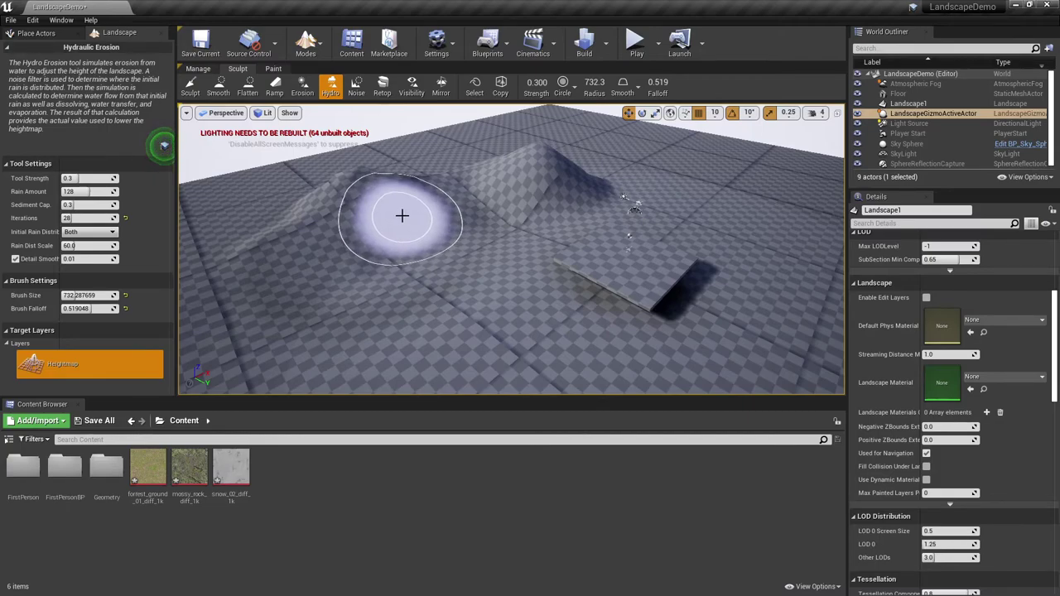
Play LandscapeDemo in the editor and walk the first-person character over the hill crest
left_click(637, 46)
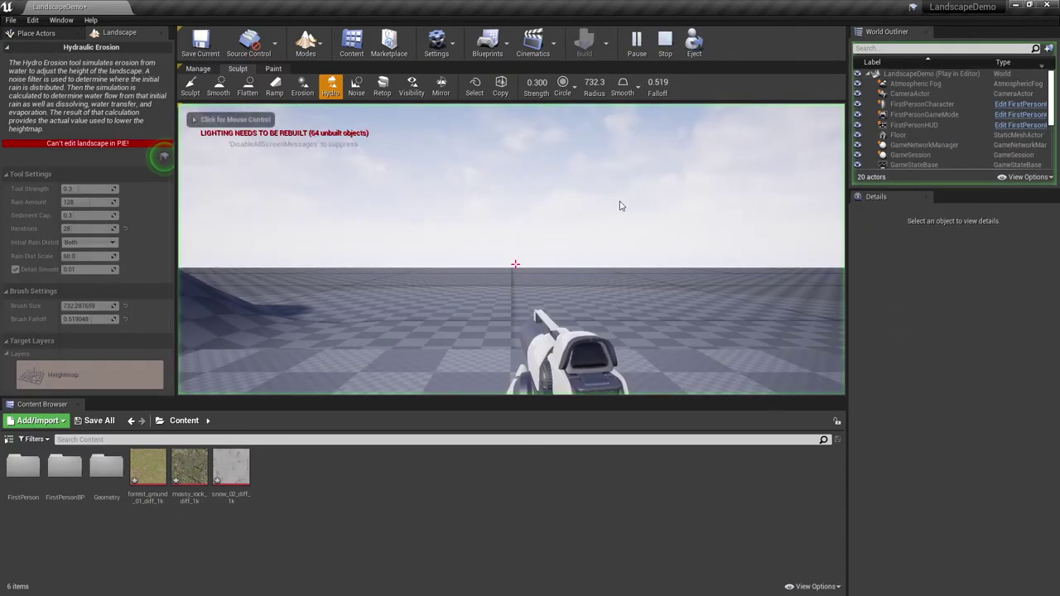
key("w")
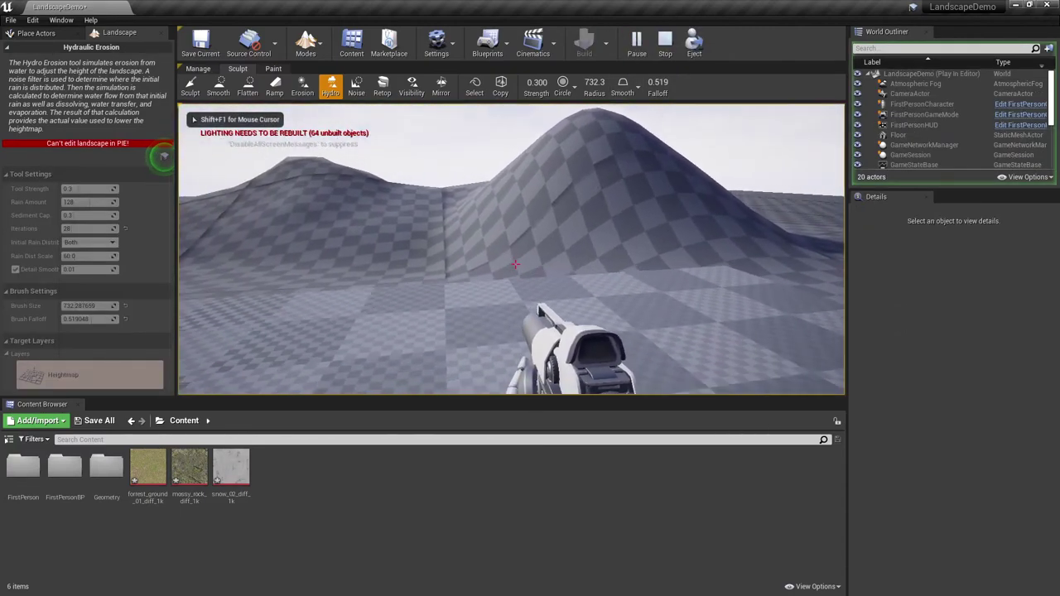
key("w")
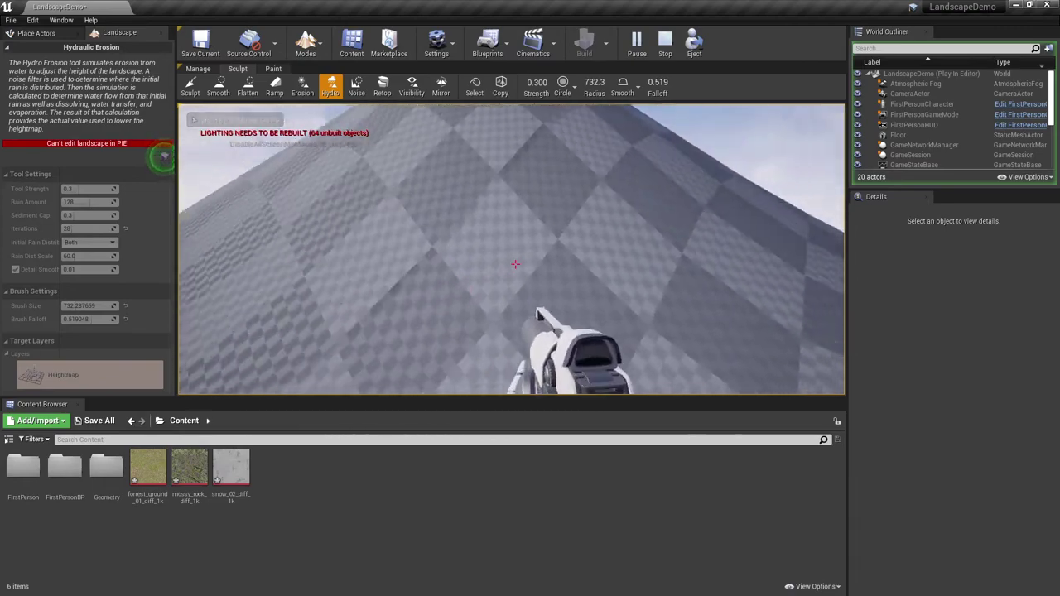
key("w")
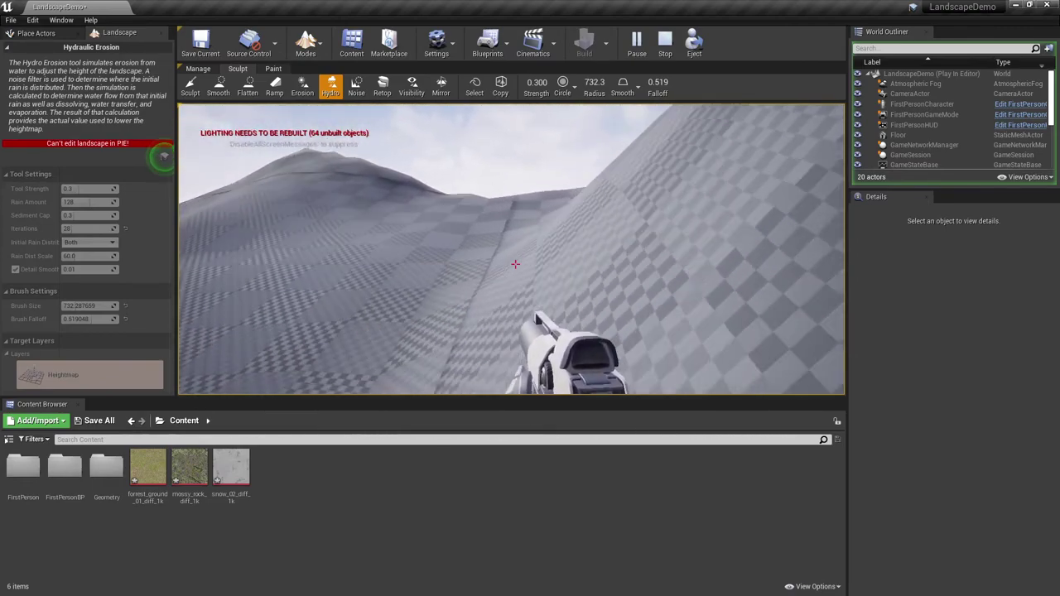
key("w")
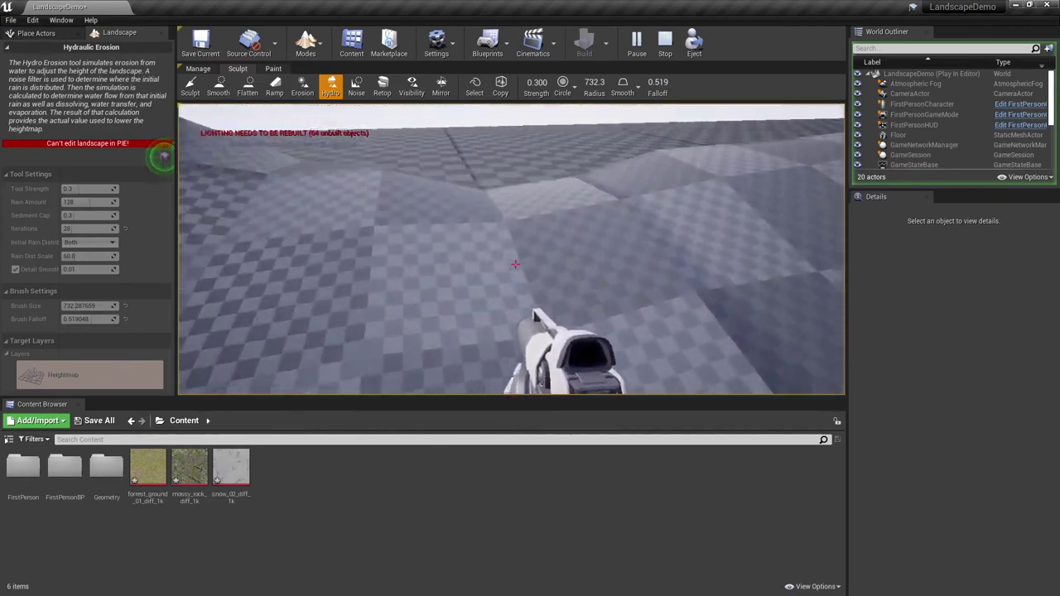
key("w")
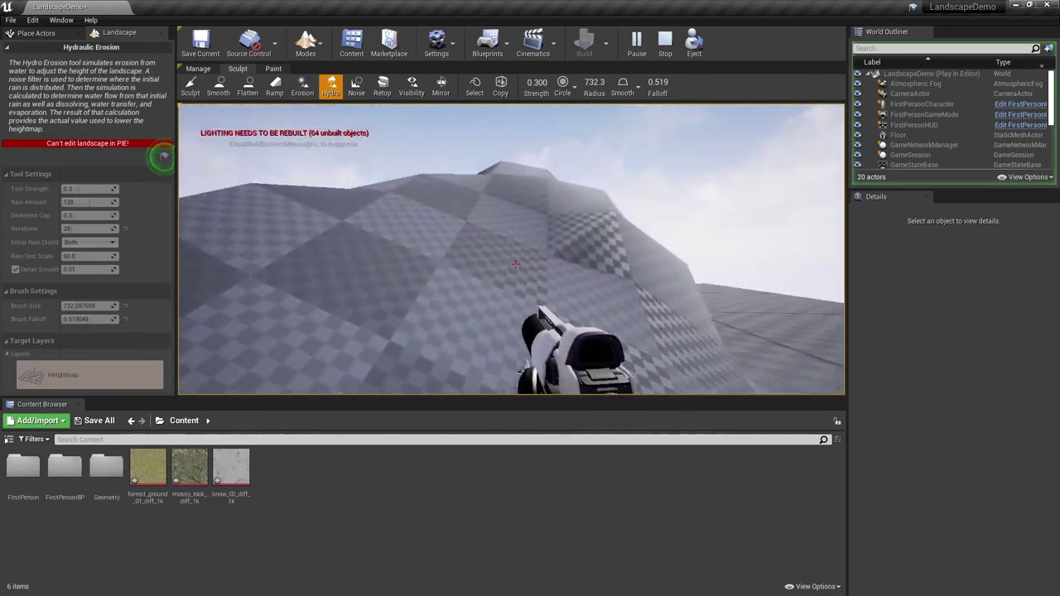
key("w")
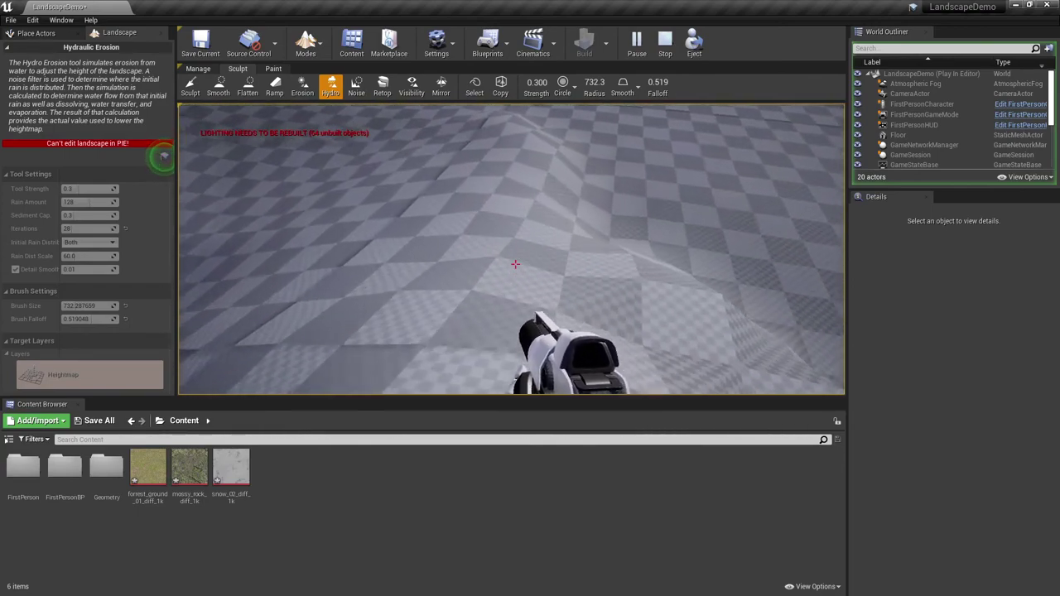
key("w")
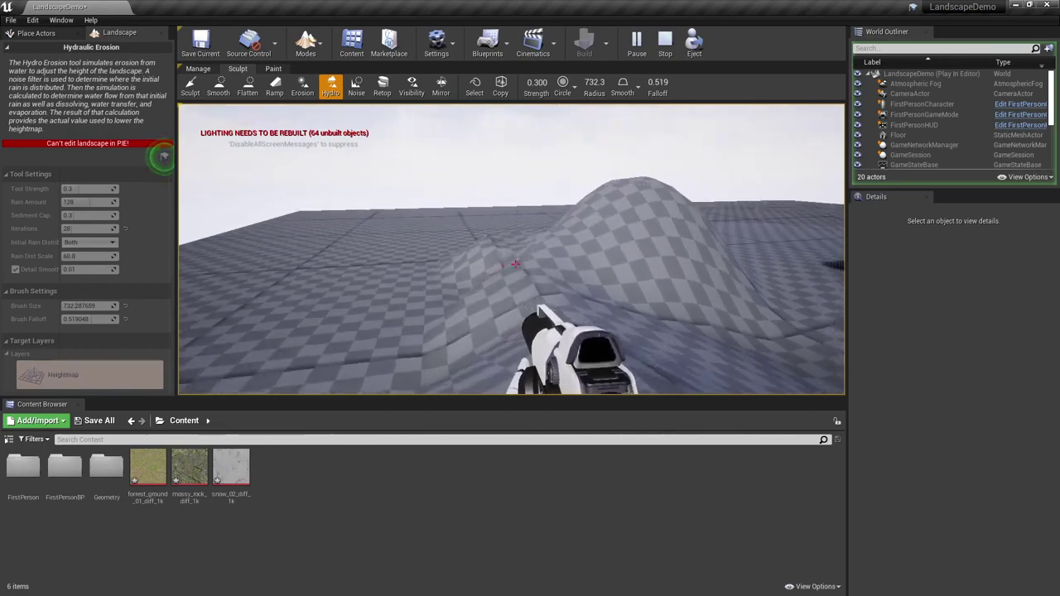